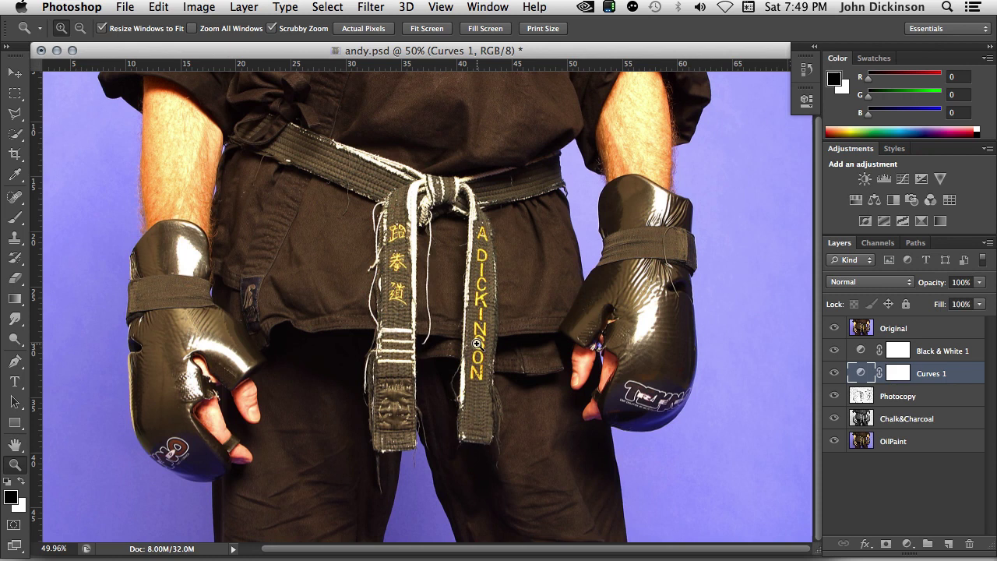
- Hide the Original, adjustment and sketch layers, leaving only OilPaint visible and selected
{"action": "left_click", "coordinate": [834, 328]}
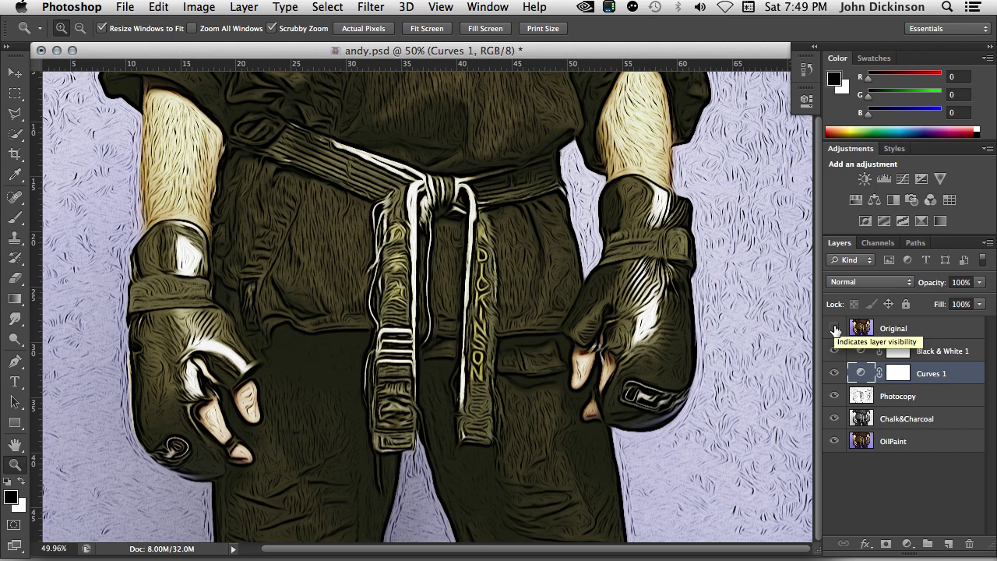
{"action": "left_click_drag", "start_coordinate": [835, 352], "coordinate": [833, 419]}
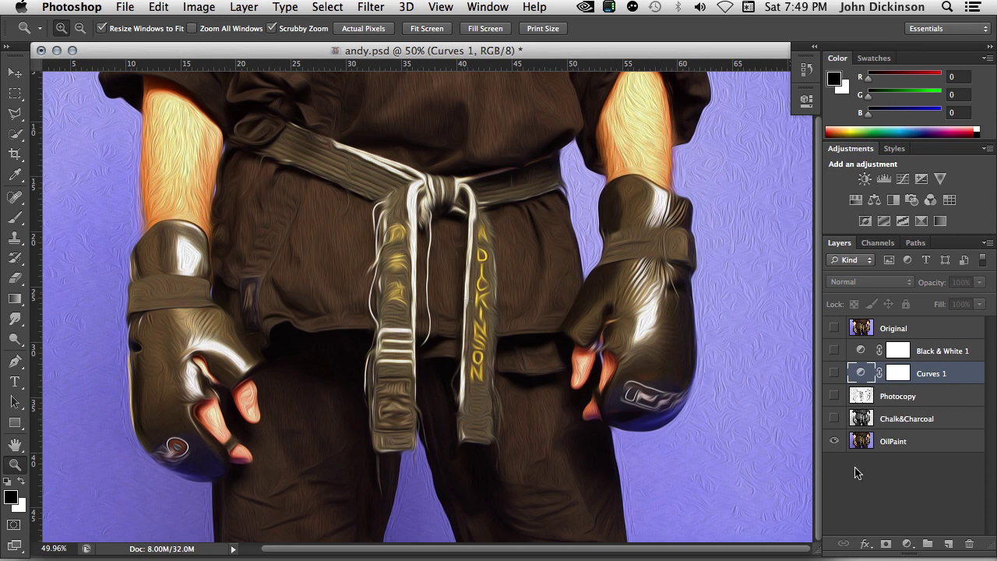
{"action": "left_click", "coordinate": [903, 444]}
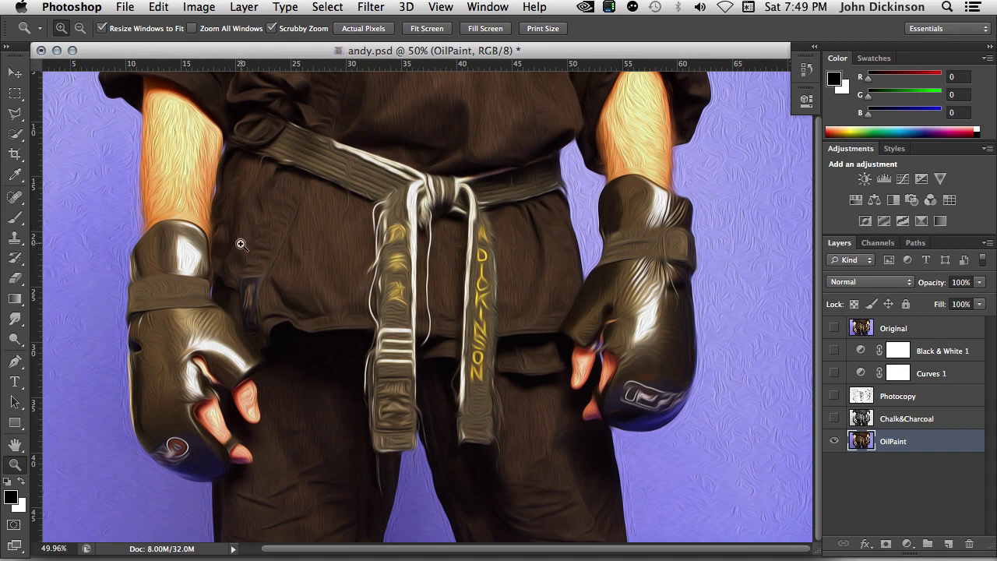
- Run Oil Paint with Stylization 8.27, Cleanliness 4.4, Scale 0.8 and Shine 0.8
{"action": "left_click", "coordinate": [370, 7]}
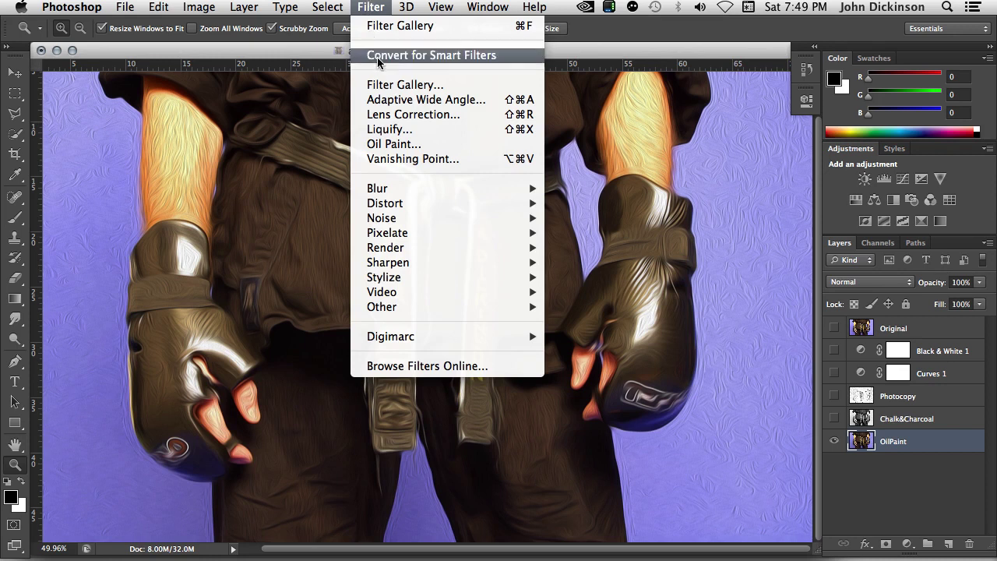
{"action": "left_click", "coordinate": [419, 144]}
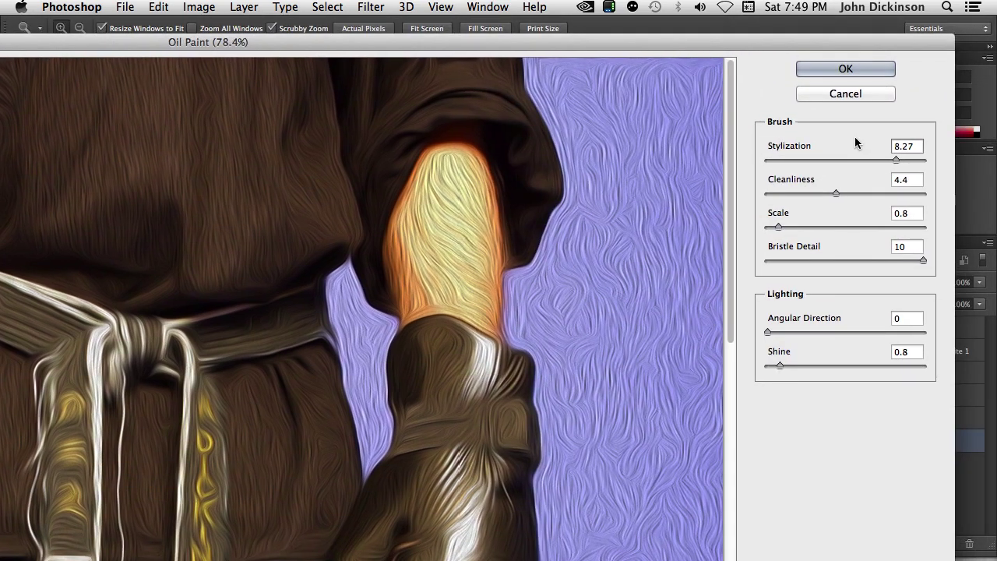
{"action": "left_click", "coordinate": [850, 70]}
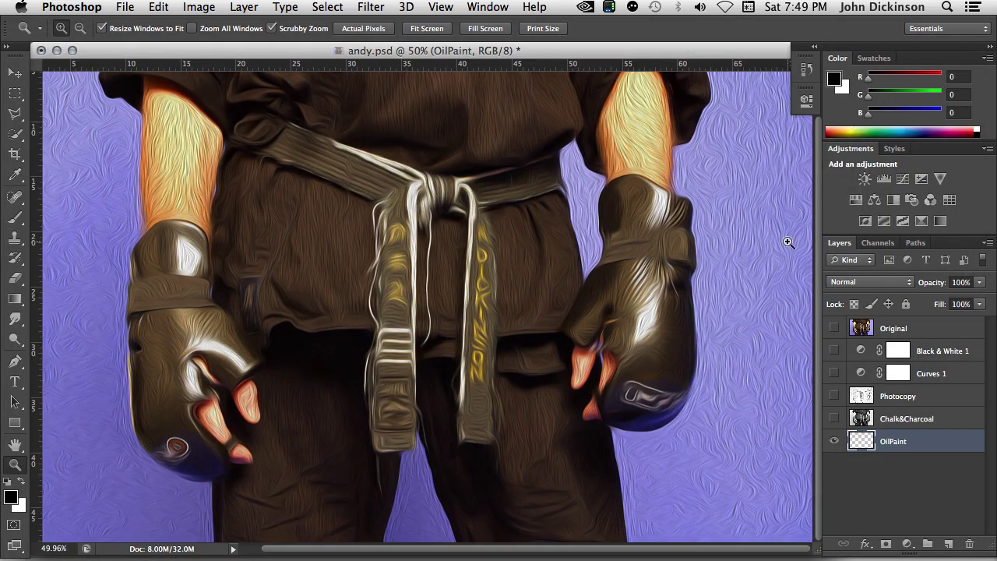
- Solo Chalk&Charcoal, review its Sketch filter in Filter Gallery, then show OilPaint beneath it
{"action": "left_click", "coordinate": [835, 418], "text": "alt"}
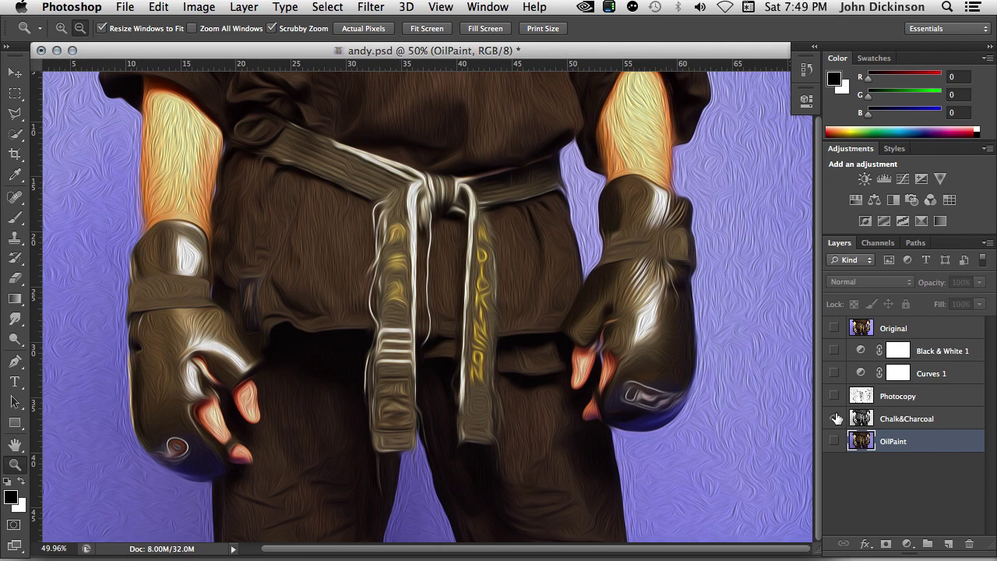
{"action": "left_click", "coordinate": [908, 419]}
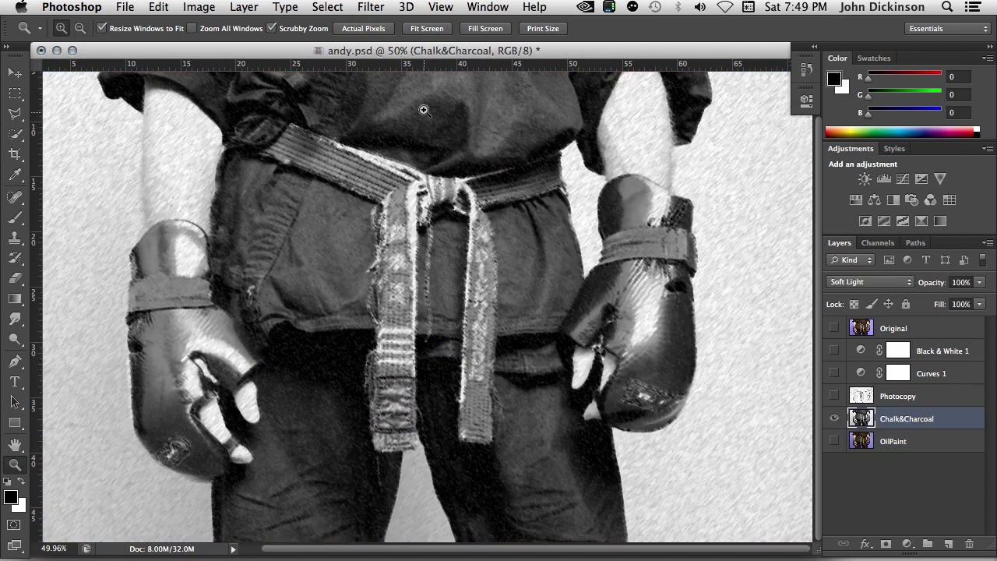
{"action": "left_click", "coordinate": [369, 7]}
{"action": "left_click", "coordinate": [548, 166]}
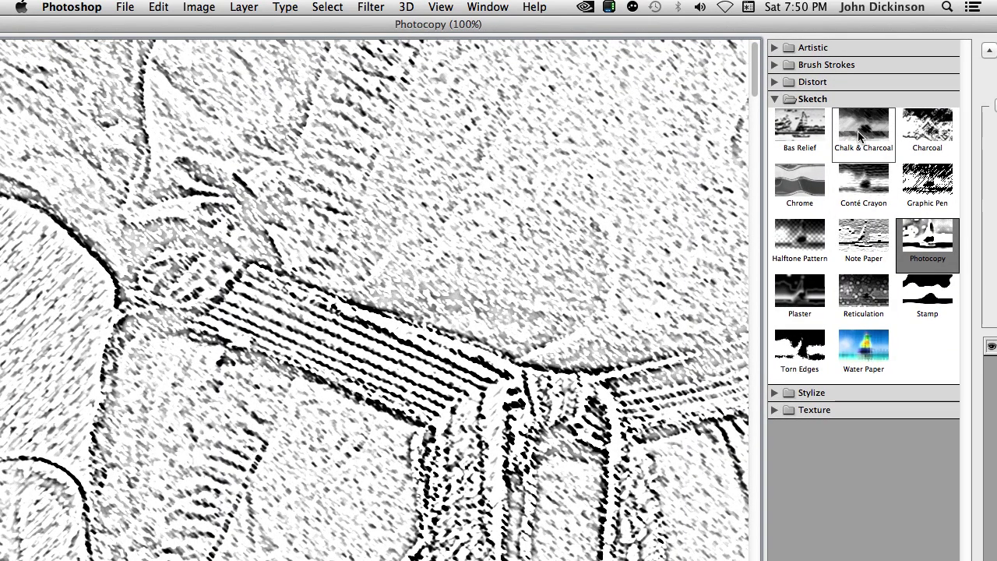
{"action": "scroll", "coordinate": [639, 291], "scroll_direction": "down", "scroll_amount": 5}
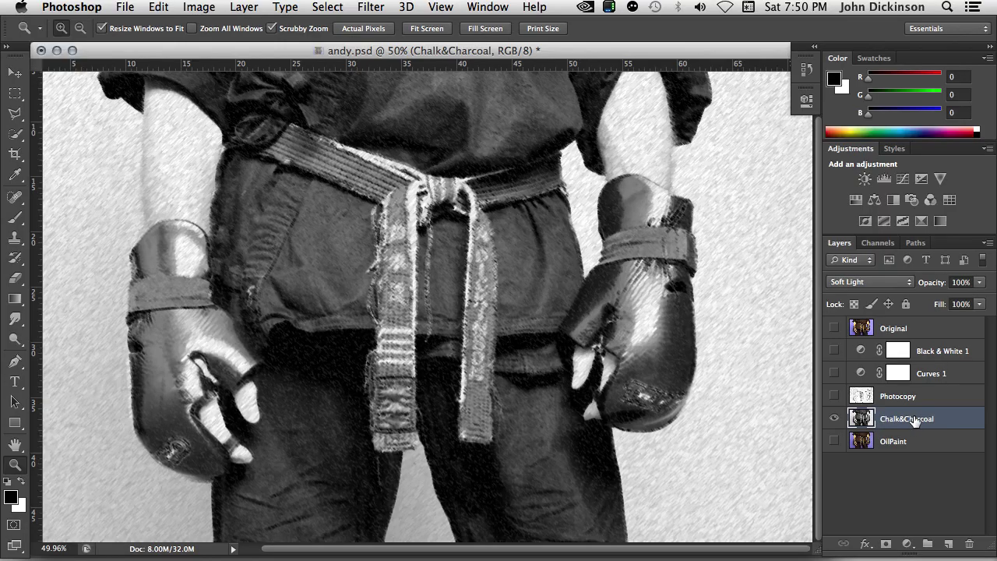
{"action": "left_click", "coordinate": [834, 441]}
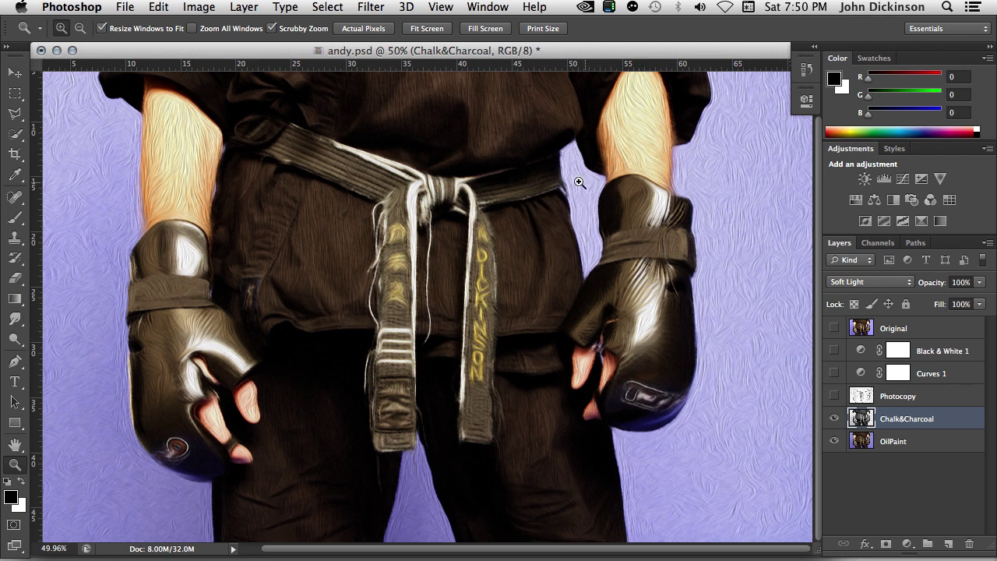
{"action": "left_click", "coordinate": [866, 399]}
- Solo Photocopy, review its Photocopy sketch filter, then show Chalk&Charcoal and OilPaint underneath
{"action": "left_click", "coordinate": [835, 396], "text": "alt"}
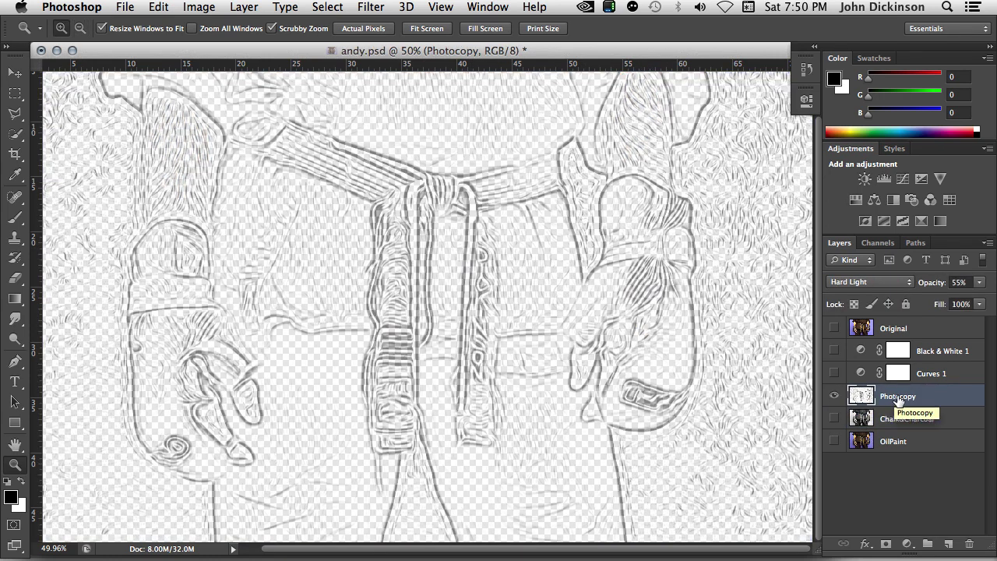
{"action": "left_click", "coordinate": [371, 7]}
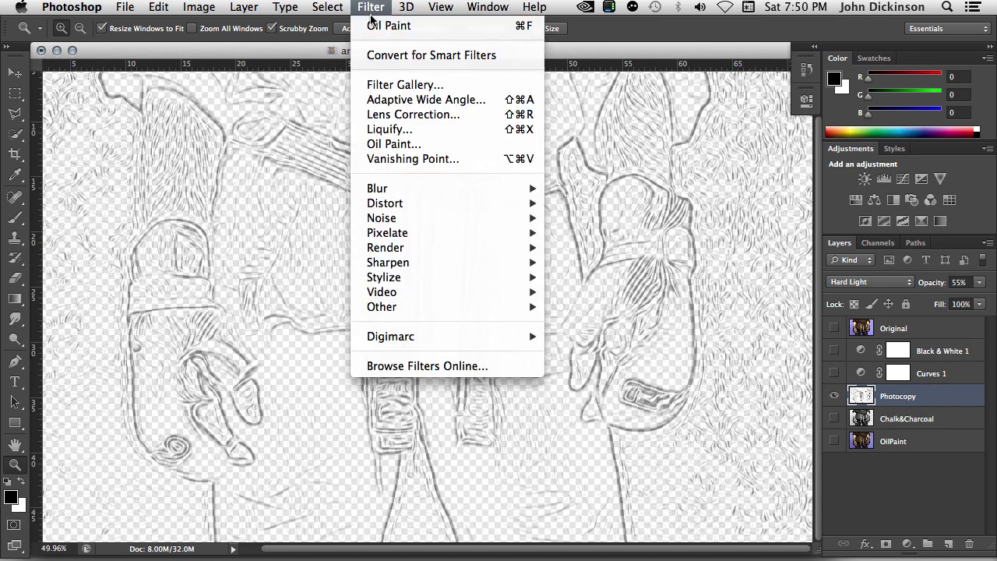
{"action": "left_click", "coordinate": [398, 83]}
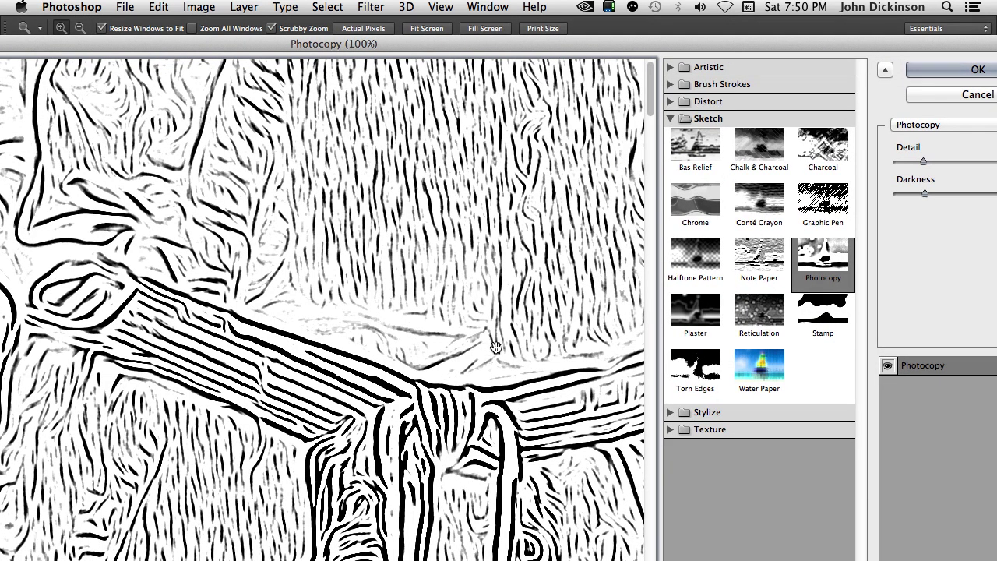
{"action": "left_click", "coordinate": [944, 89]}
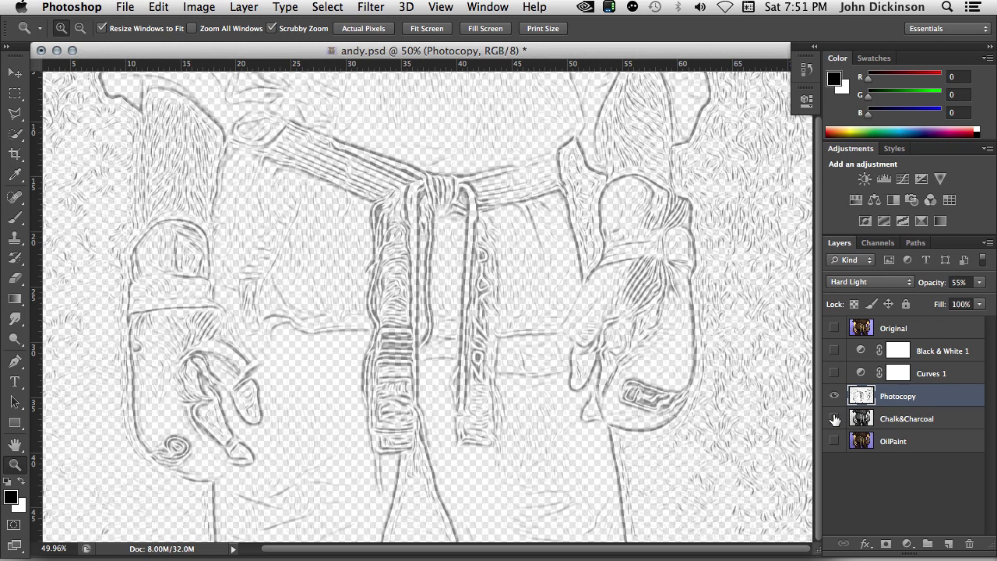
{"action": "left_click_drag", "start_coordinate": [834, 418], "coordinate": [834, 483]}
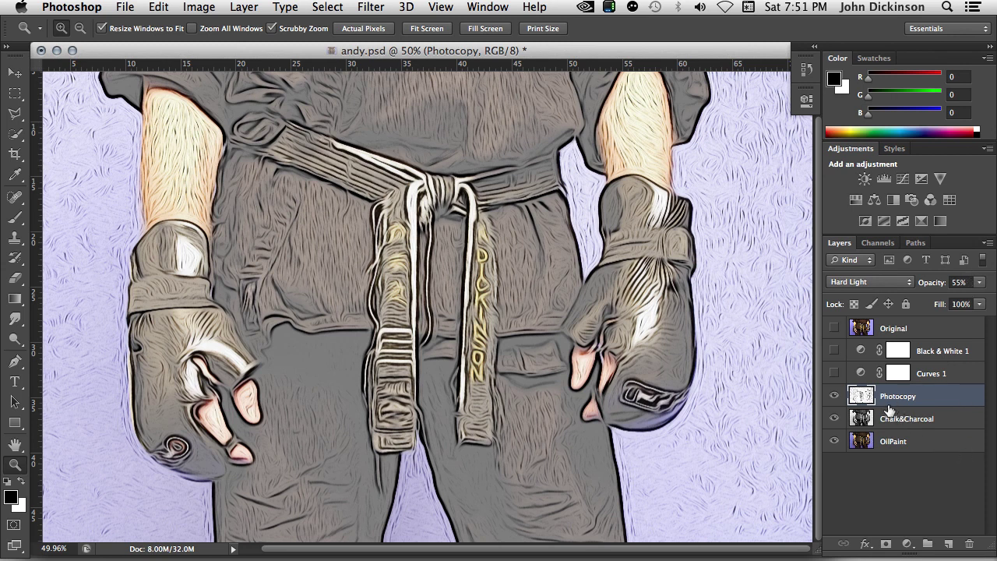
- Enable Curves 1 and add a point to its curve for an olive-green tint
{"action": "left_click", "coordinate": [941, 372]}
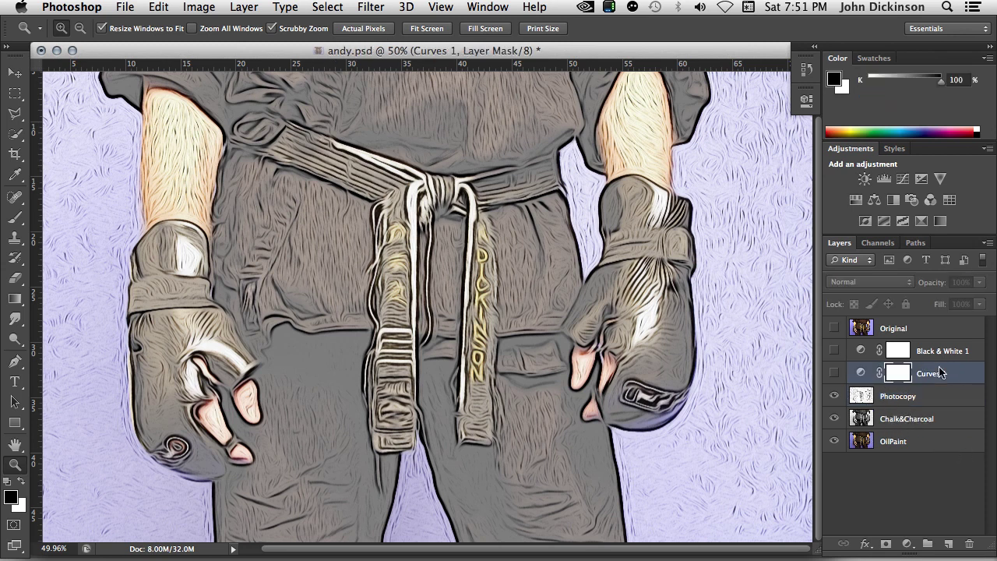
{"action": "left_click", "coordinate": [834, 373]}
{"action": "double_click", "coordinate": [861, 373]}
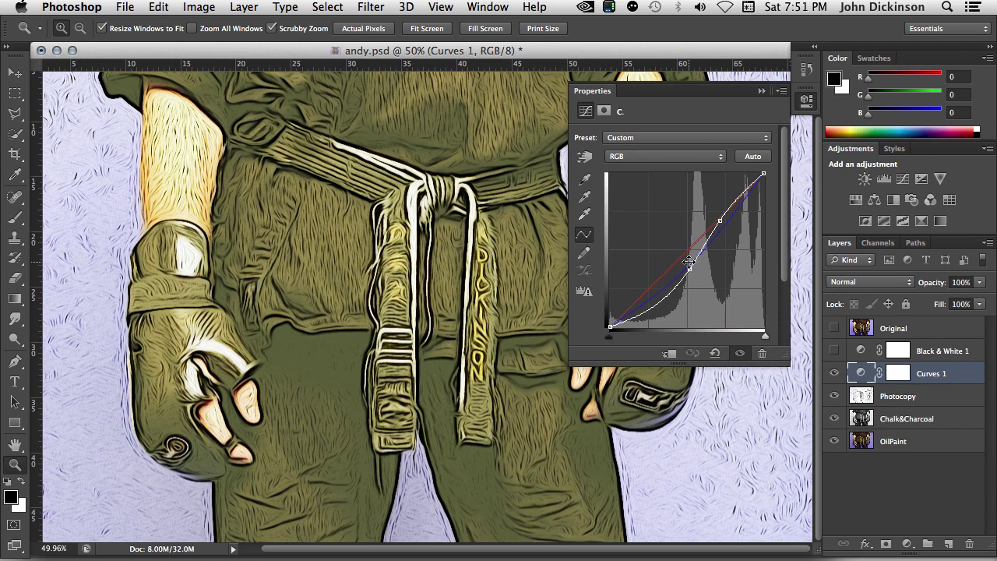
{"action": "left_click", "coordinate": [691, 267]}
{"action": "left_click", "coordinate": [762, 90]}
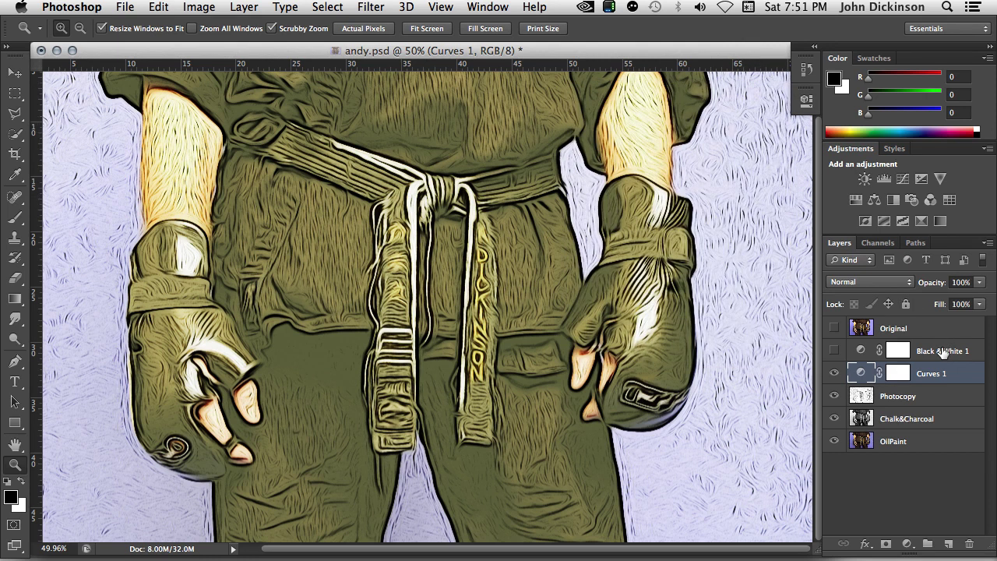
- Review and enable the Black & White 1 Multiply adjustment, then hide every layer above OilPaint
{"action": "left_click", "coordinate": [944, 350]}
{"action": "double_click", "coordinate": [861, 351]}
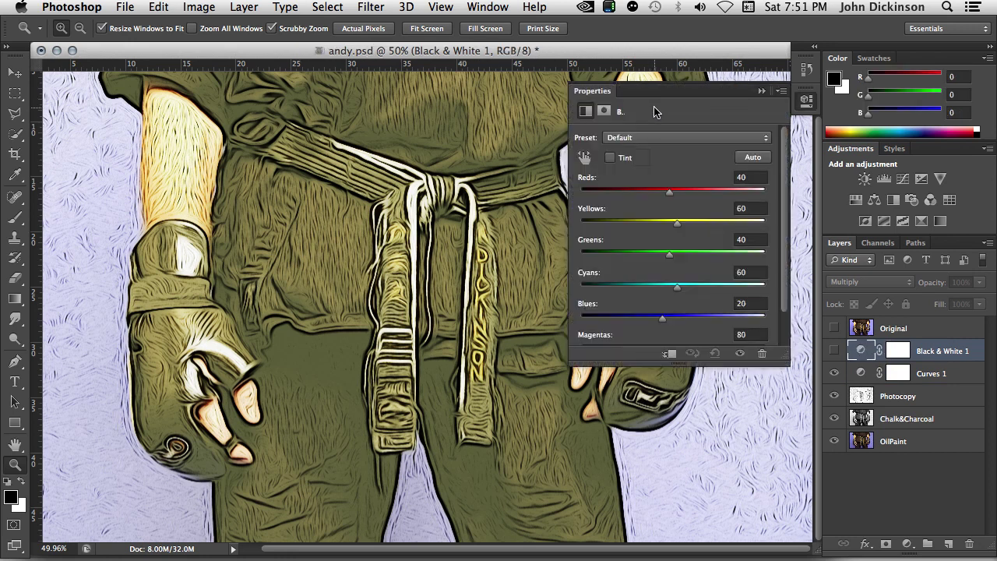
{"action": "left_click", "coordinate": [762, 90]}
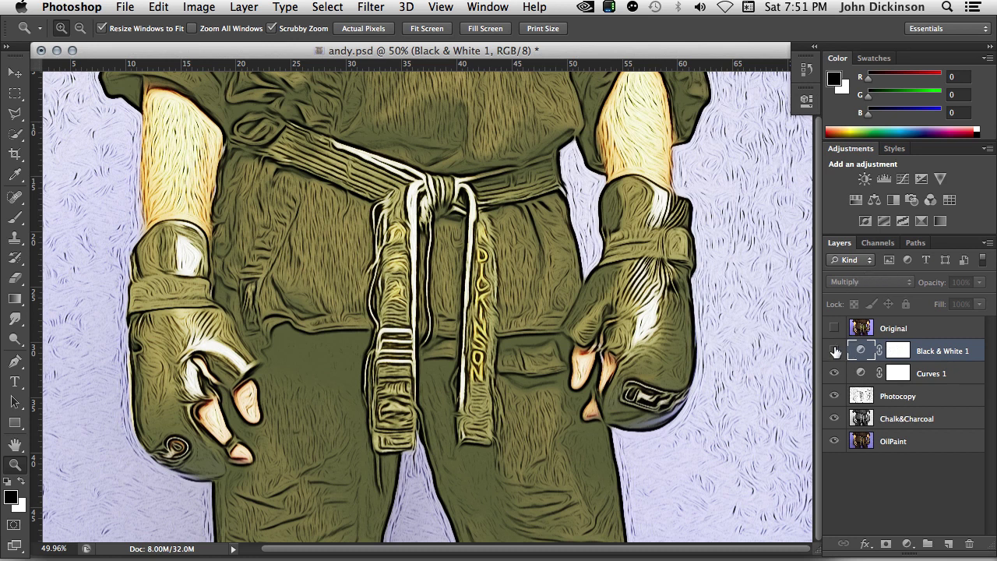
{"action": "left_click", "coordinate": [834, 352]}
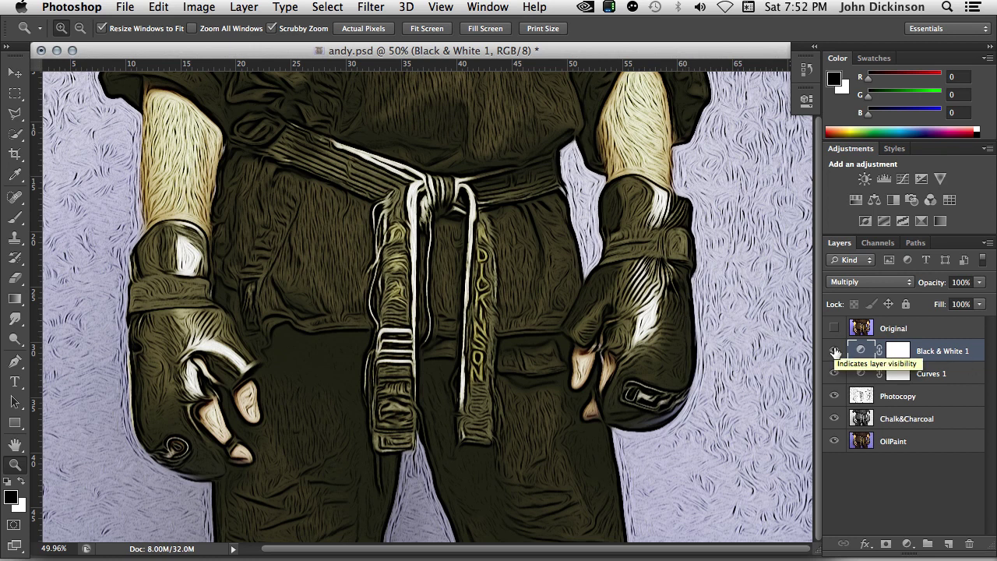
{"action": "left_click_drag", "start_coordinate": [835, 352], "coordinate": [836, 417]}
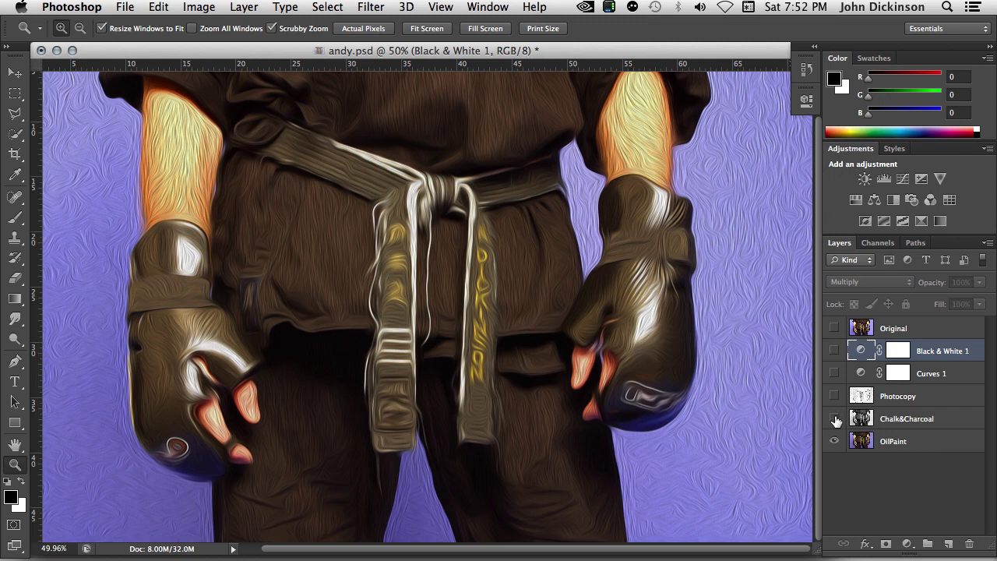
- Compare against the Original photo, then reveal all effect layers from Black & White 1 to OilPaint
{"action": "left_click", "coordinate": [835, 327]}
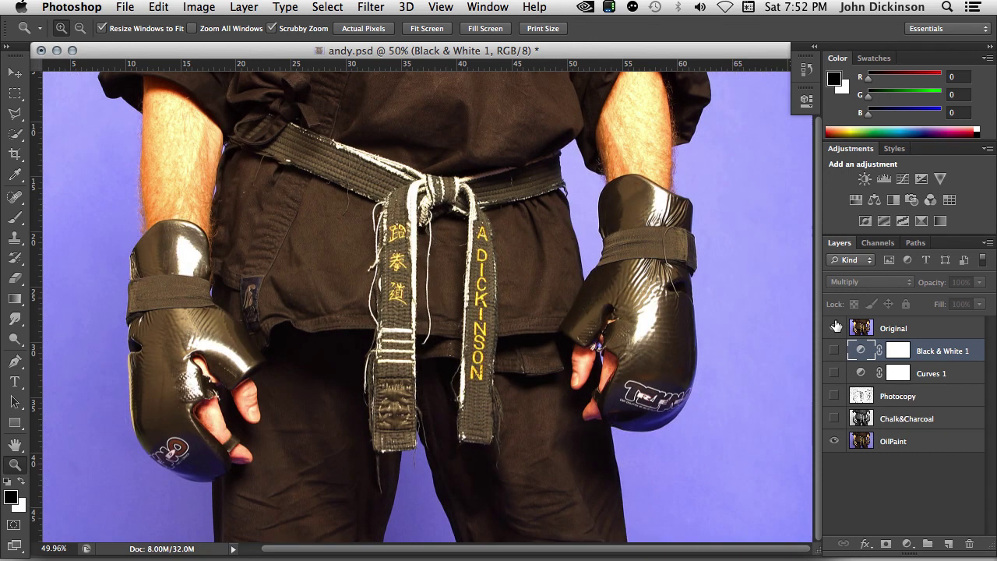
{"action": "left_click", "coordinate": [835, 327]}
{"action": "left_click_drag", "start_coordinate": [835, 351], "coordinate": [832, 450]}
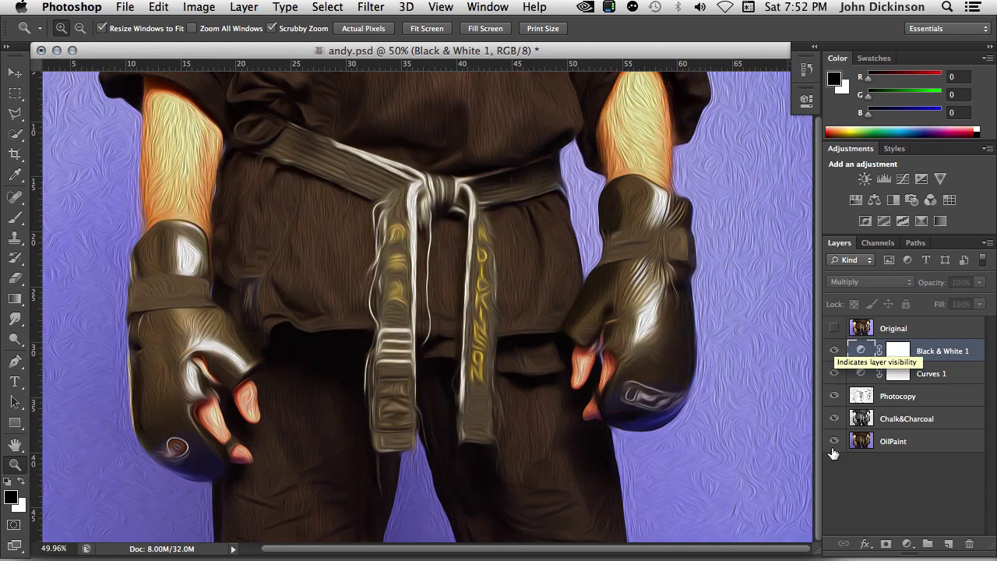